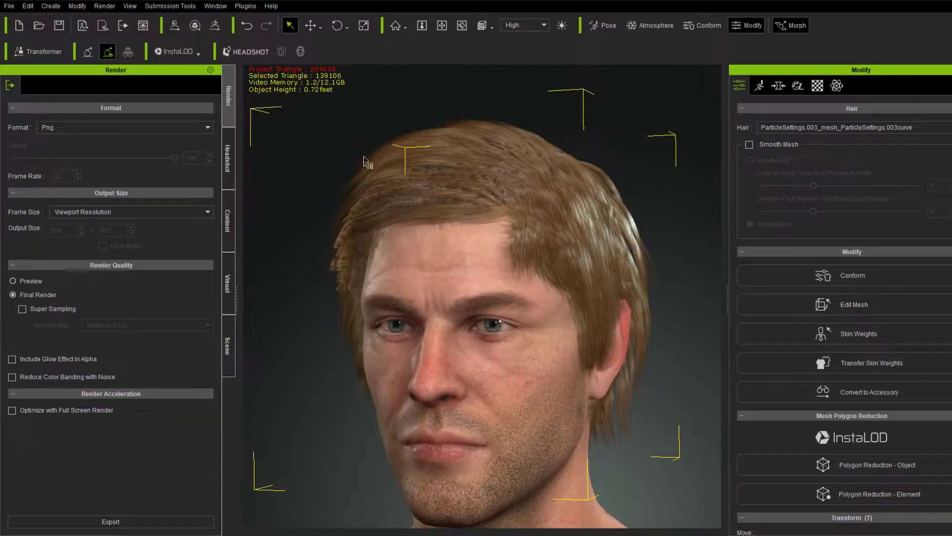
left_click(364, 80)
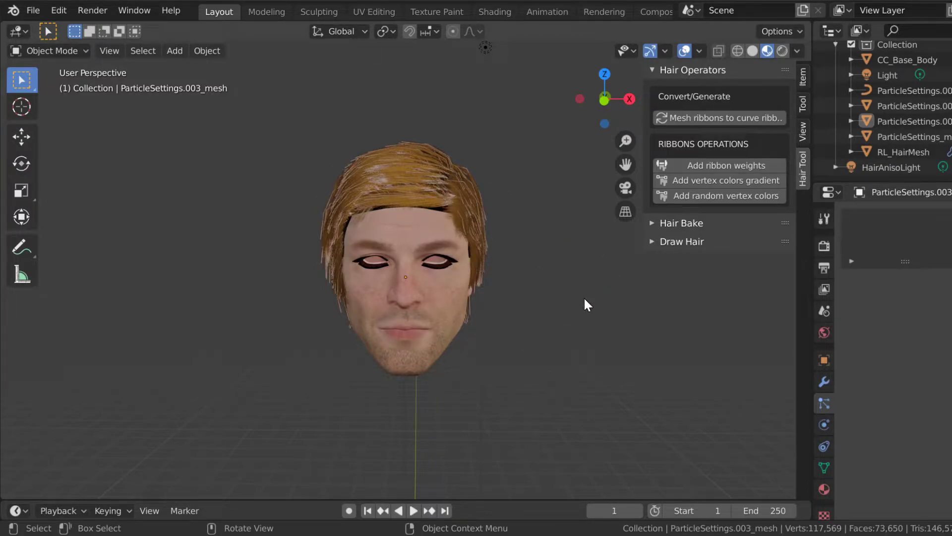
scroll(585, 299, "up", 2)
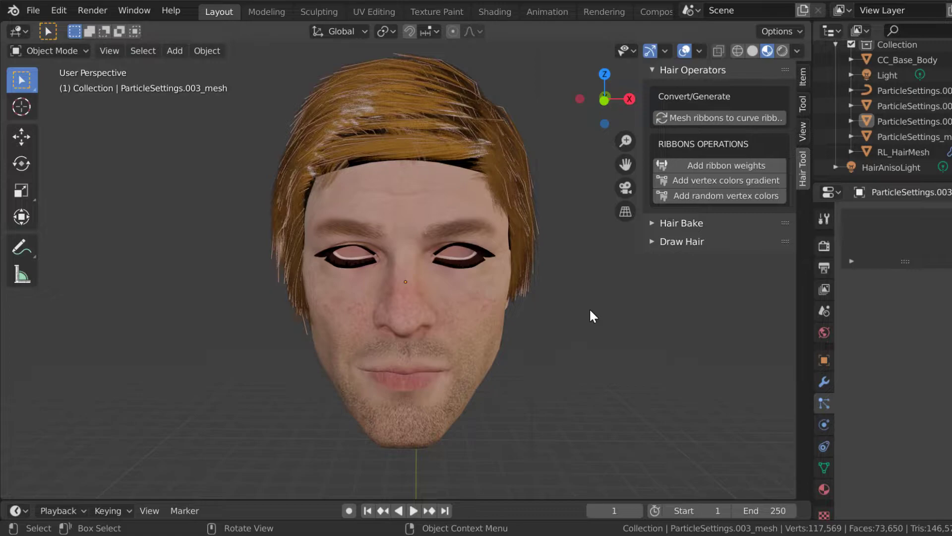
scroll(591, 311, "down", 3)
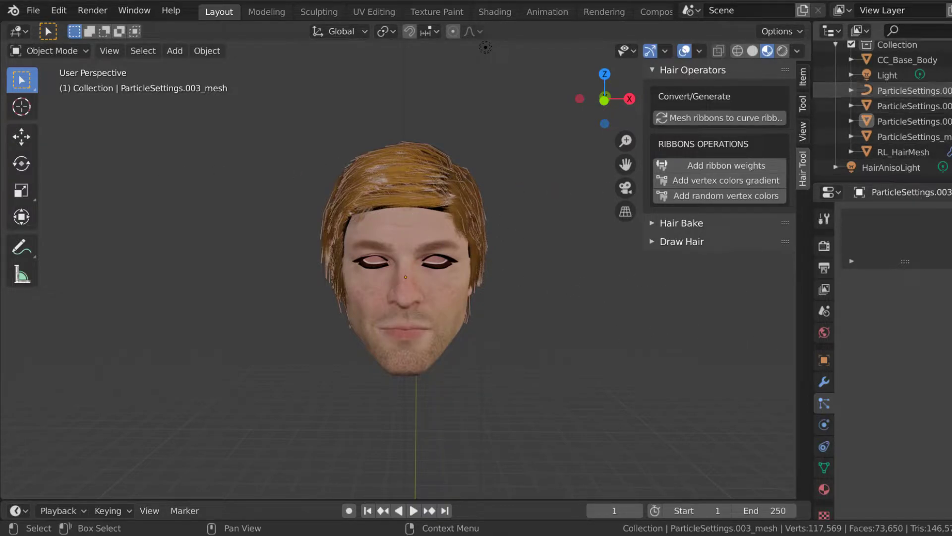
- Hide the four ParticleSettings hair objects from the scene
left_click(950, 90)
left_click(951, 106)
left_click(951, 121)
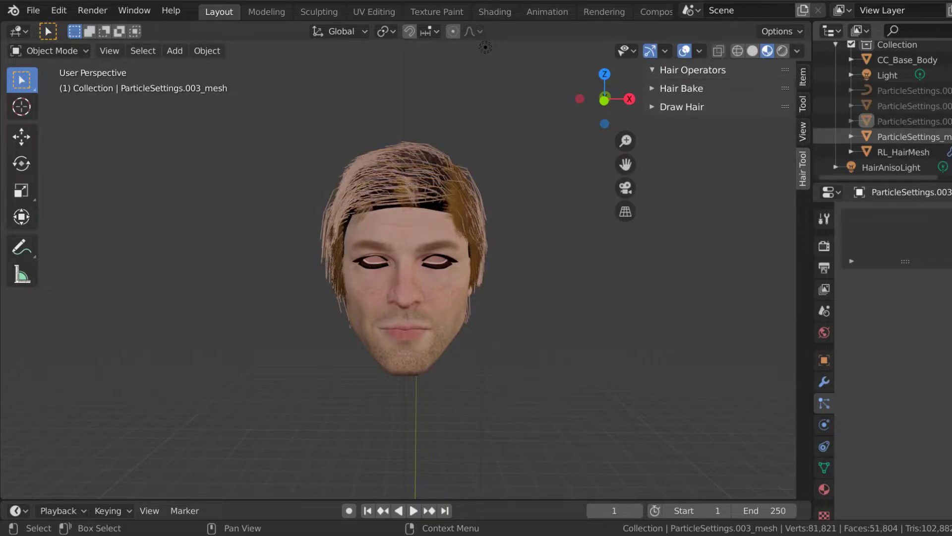
left_click(950, 136)
- Show the vertex groups of CC_Base_Body, put it into Edit Mode, and hide RL_HairMesh
left_click(927, 60)
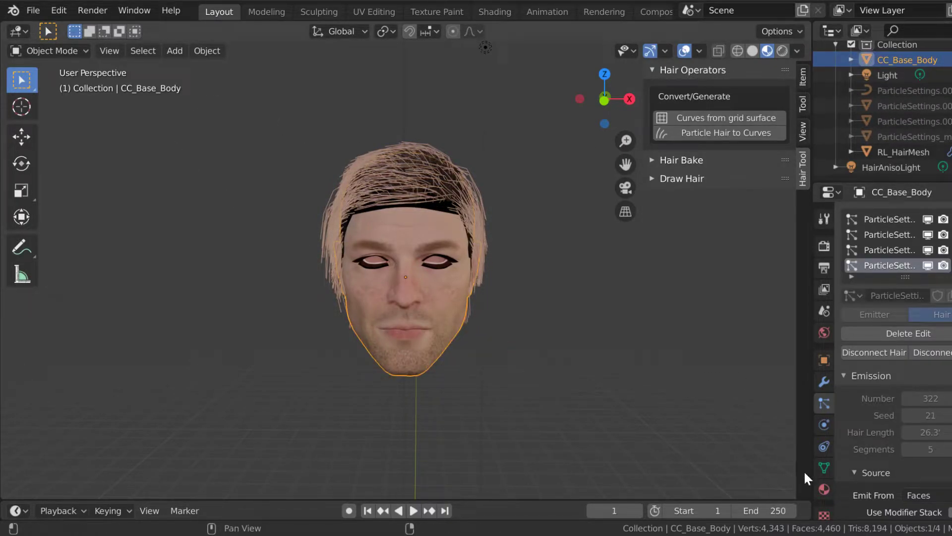
left_click(821, 465)
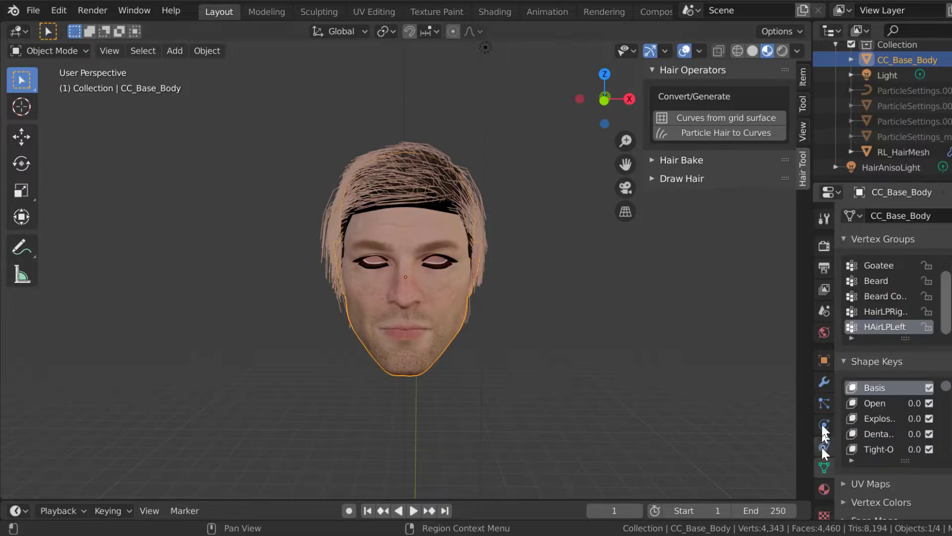
left_click(58, 50)
left_click(53, 84)
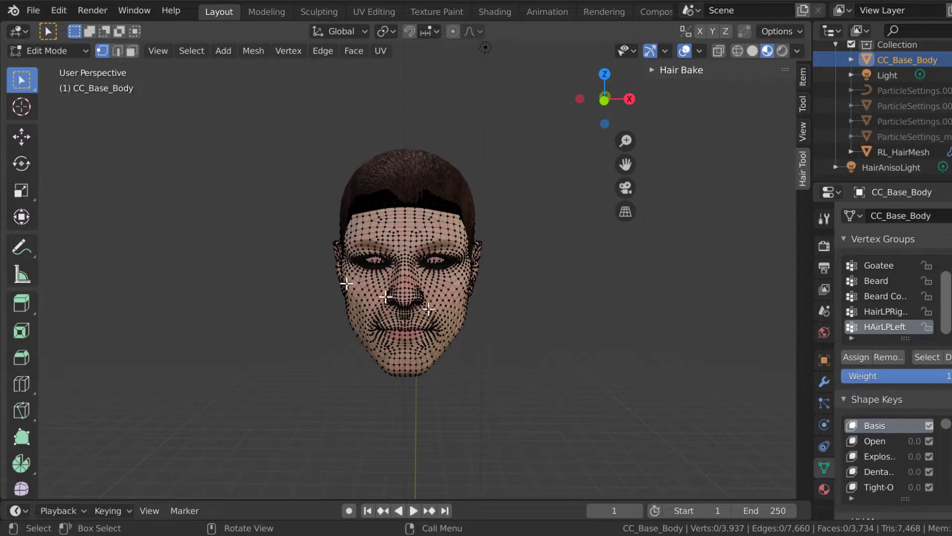
left_click(951, 153)
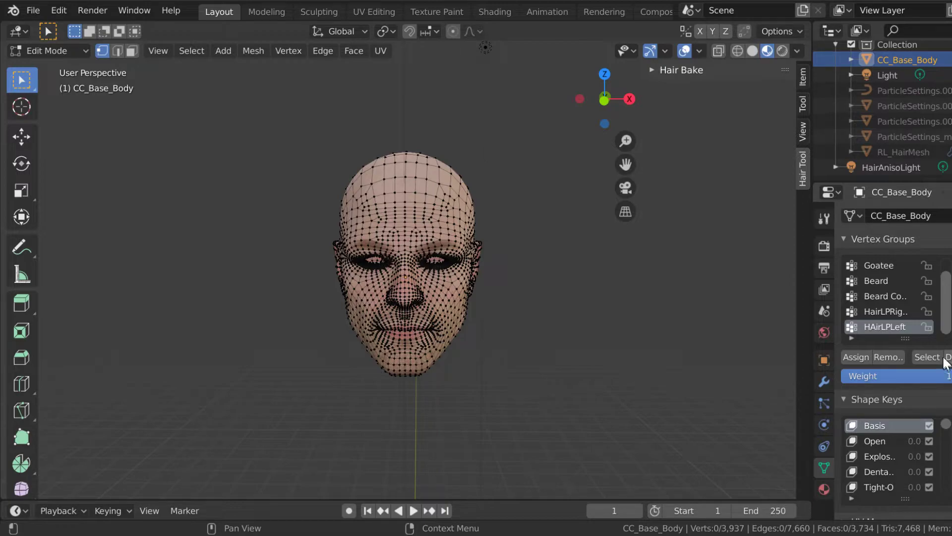
- Select the vertices of the HAirLPLeft group and examine which part of the scalp they cover
left_click(927, 357)
mouse_move(238, 263)
middle_mouse_down()
mouse_move(276, 284)
mouse_move(296, 279)
mouse_move(185, 281)
mouse_move(221, 257)
middle_mouse_up()
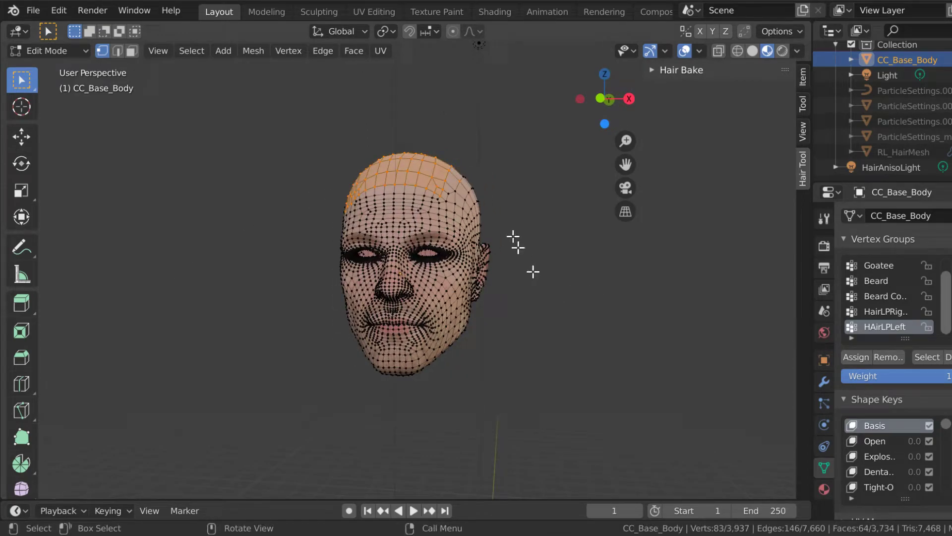
middle_click_drag(200, 338, 221, 341)
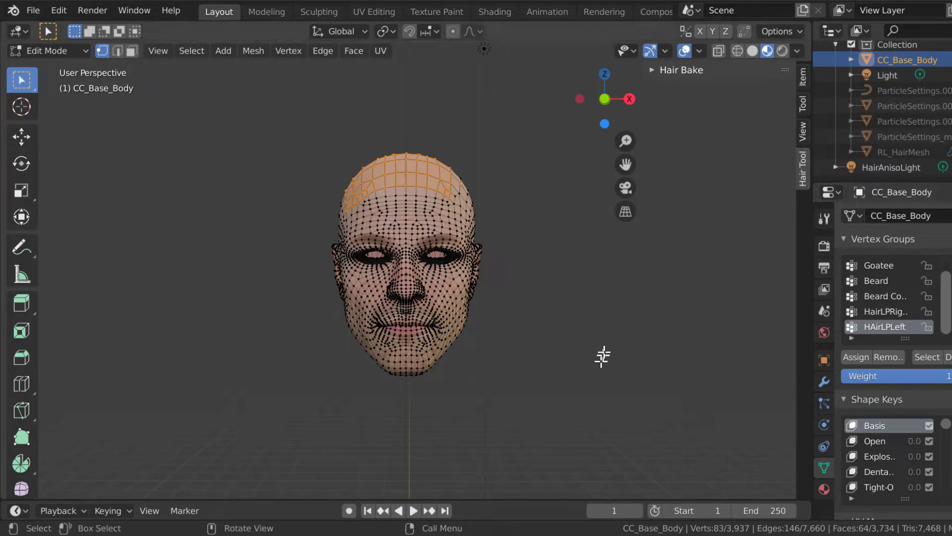
mouse_move(661, 323)
middle_mouse_down()
mouse_move(661, 380)
mouse_move(701, 342)
mouse_move(701, 325)
mouse_move(659, 323)
middle_mouse_up()
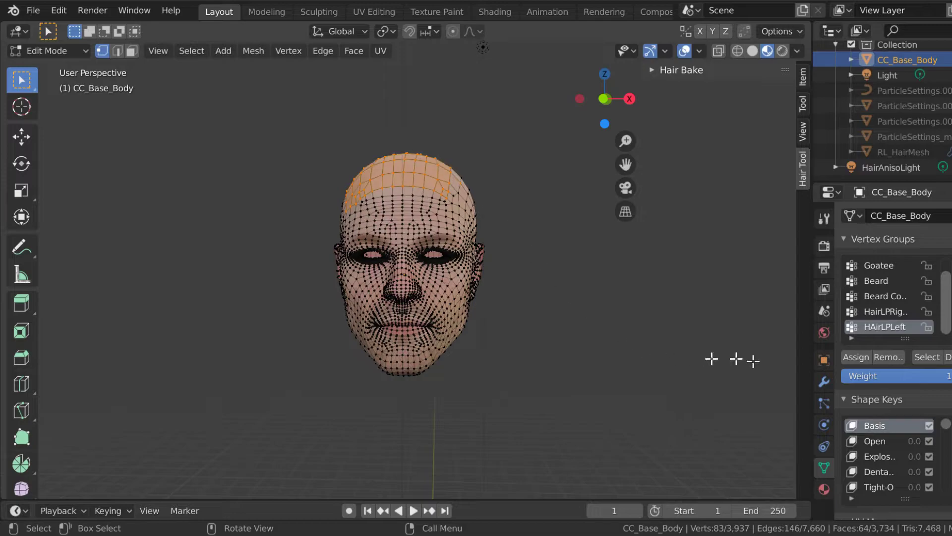
- Deselect the HAirLPLeft vertices, select the HairLPRig.. group's vertices instead, and examine their coverage around the head
left_click(946, 357)
left_click(890, 311)
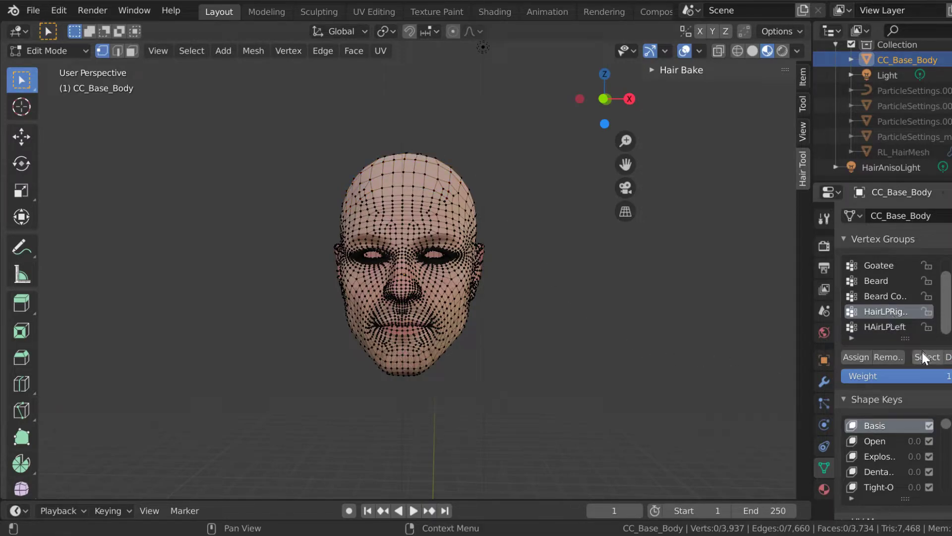
left_click(921, 356)
middle_click_drag(278, 436, 521, 451)
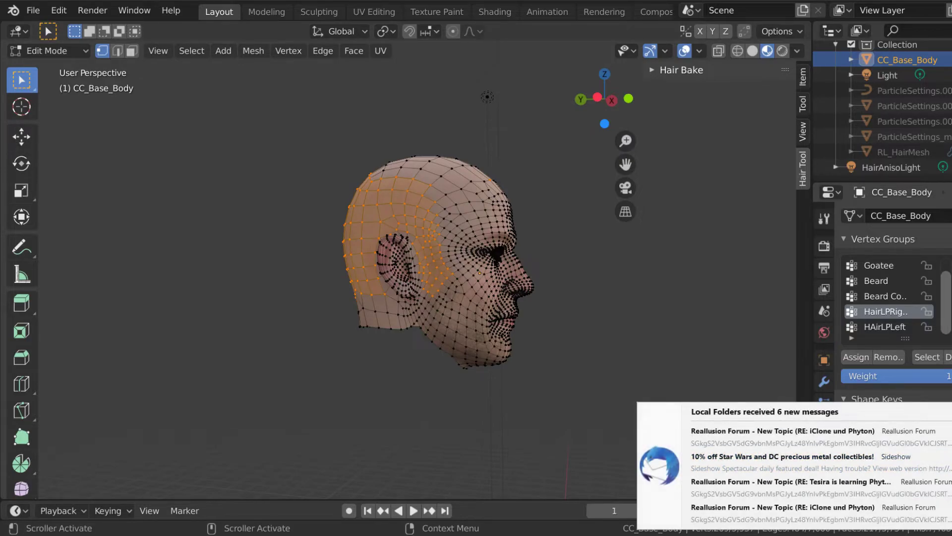
middle_click_drag(623, 285, 528, 296)
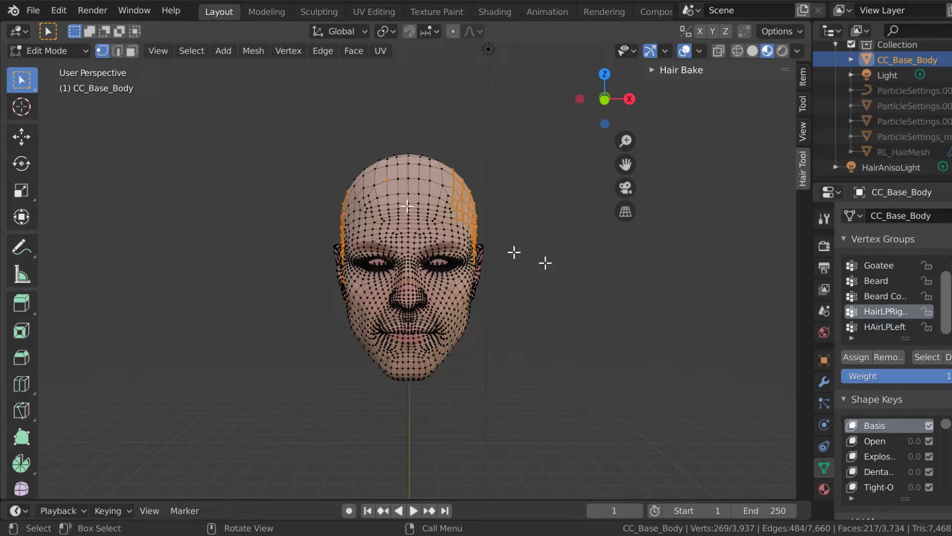
- Return to Object Mode and add a new particle system to CC_Base_Body
left_click(52, 50)
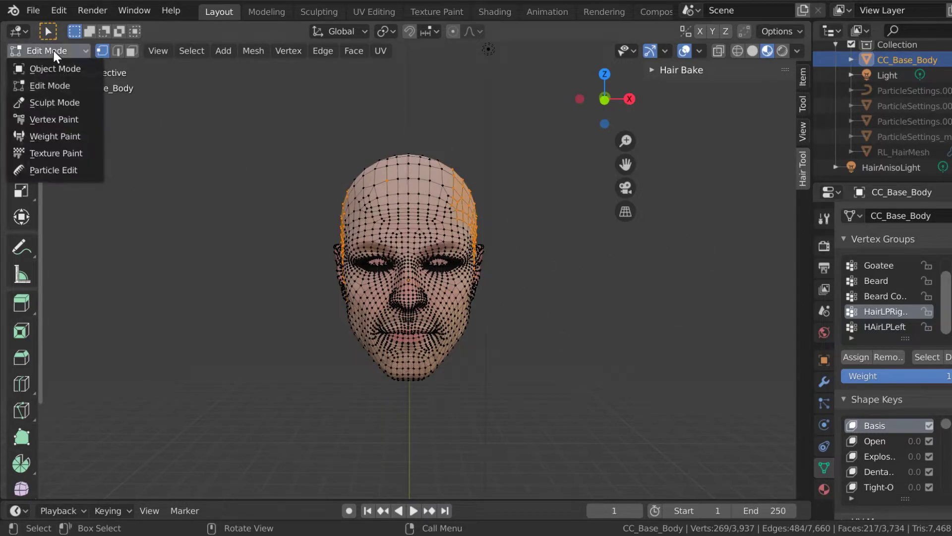
left_click(60, 64)
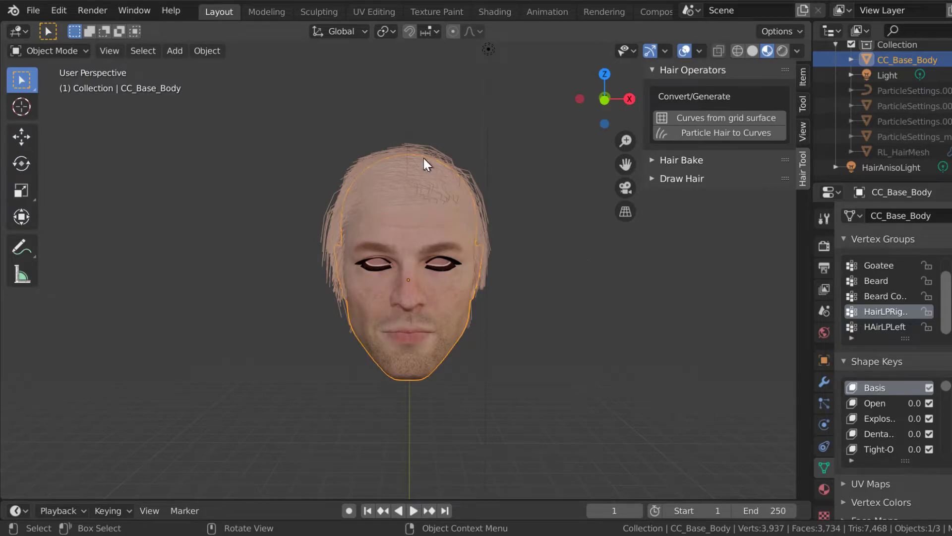
left_click(824, 402)
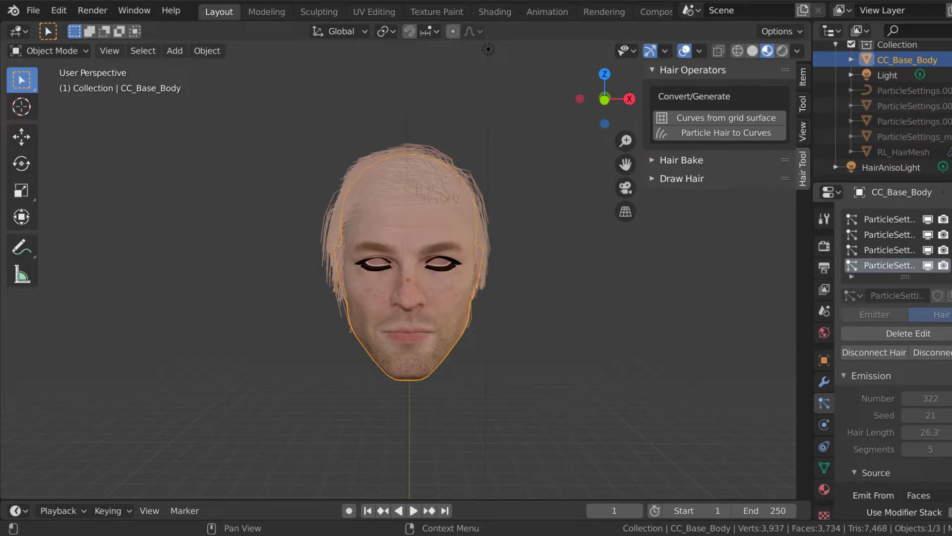
left_click(951, 219)
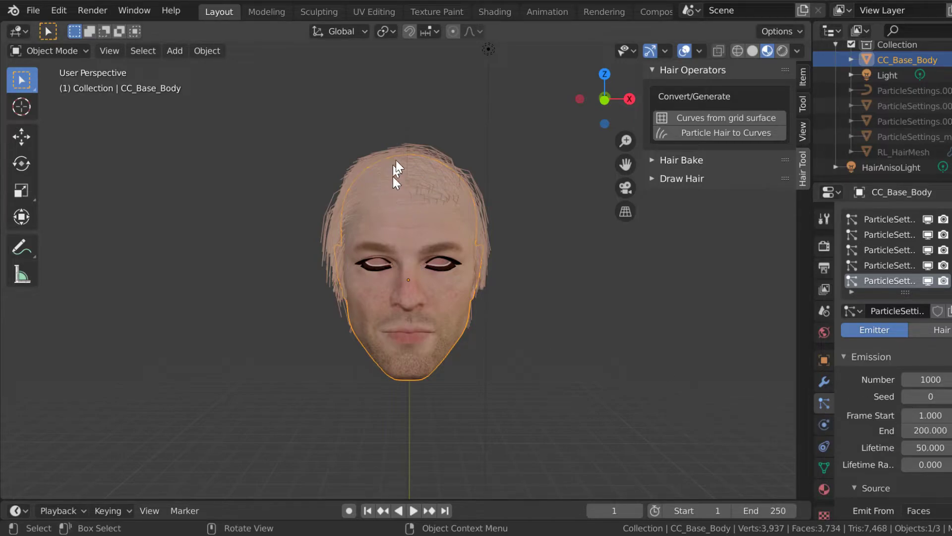
- Make the new particle system Hair type with seed 93, number 378 and hair length 23'
left_click_drag(927, 396, 950, 396)
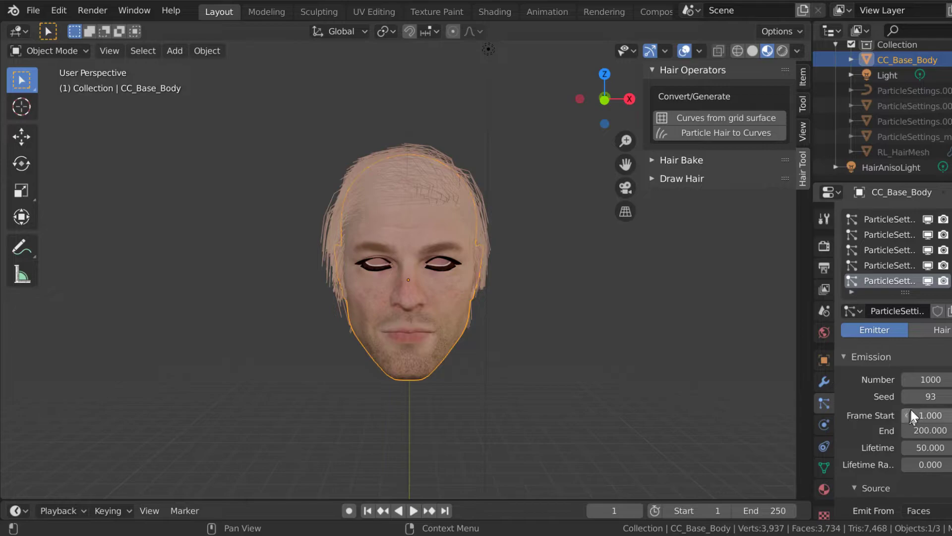
left_click_drag(923, 386, 739, 386)
left_click(945, 330)
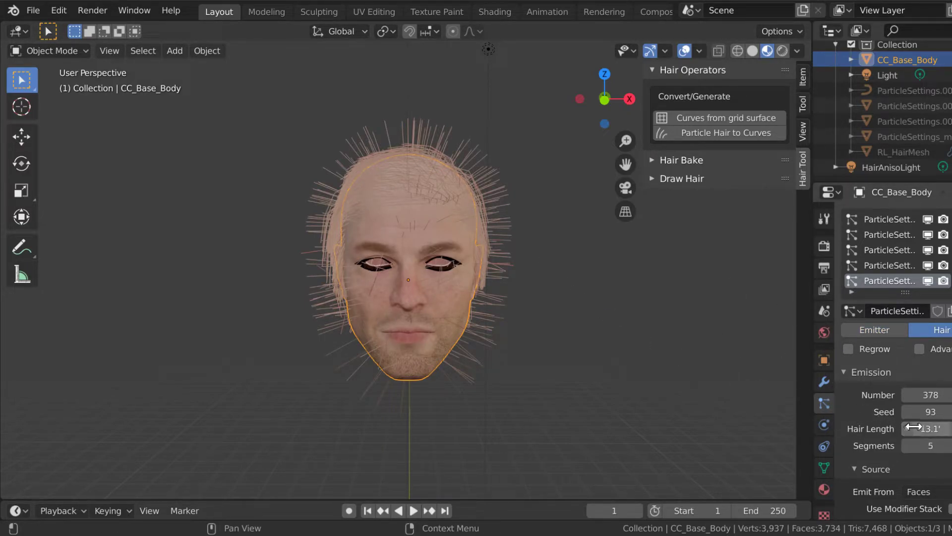
left_click_drag(919, 427, 943, 428)
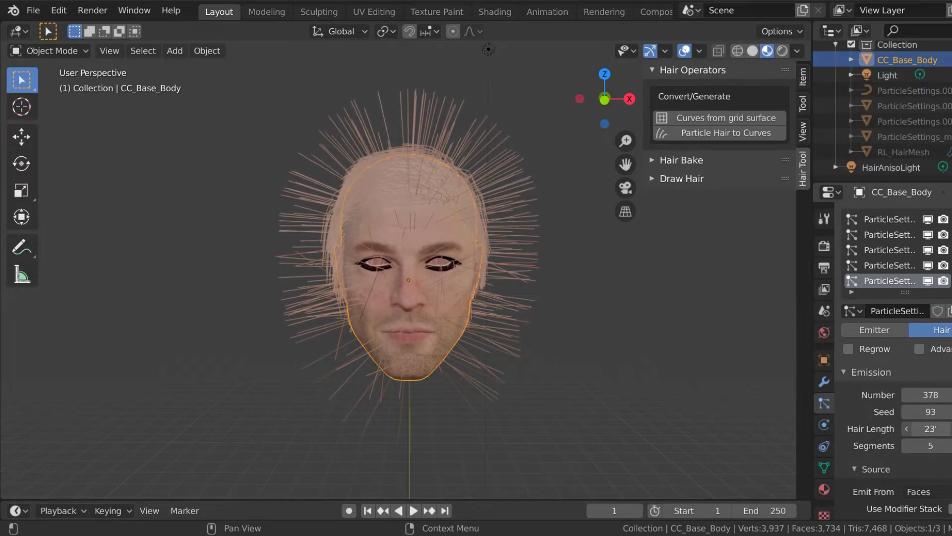
- Limit the new hair system's density to the HairLPRig.. vertex group
scroll(868, 412, "down", 5)
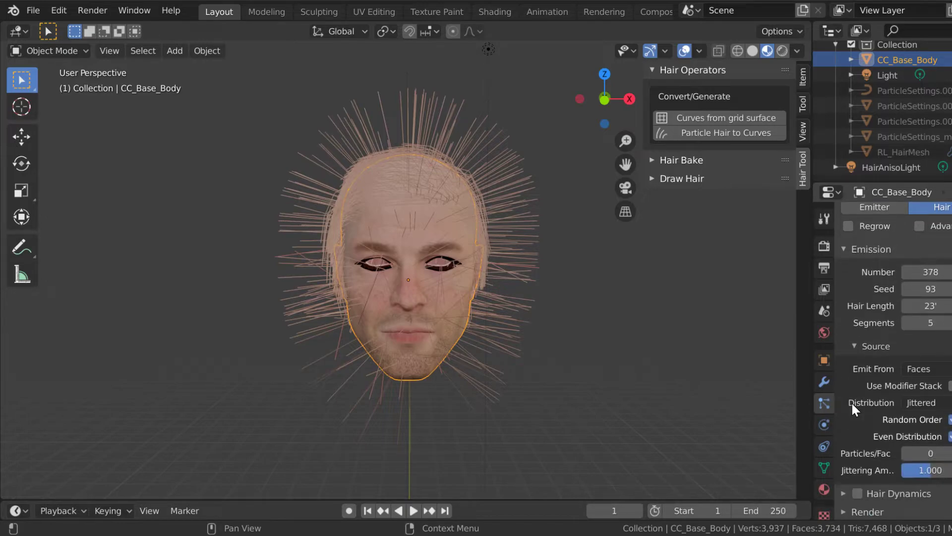
scroll(852, 400, "down", 10)
scroll(853, 400, "down", 7)
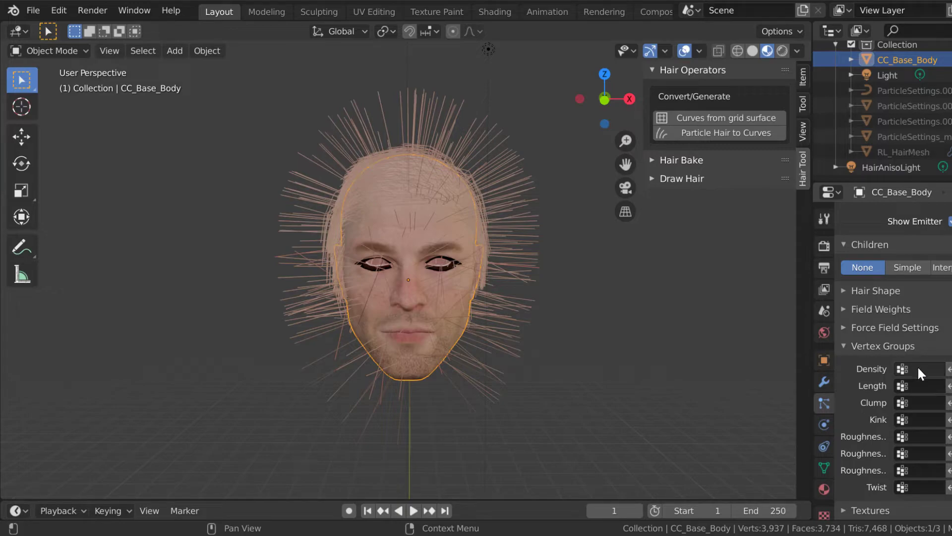
left_click(917, 369)
left_click(843, 267)
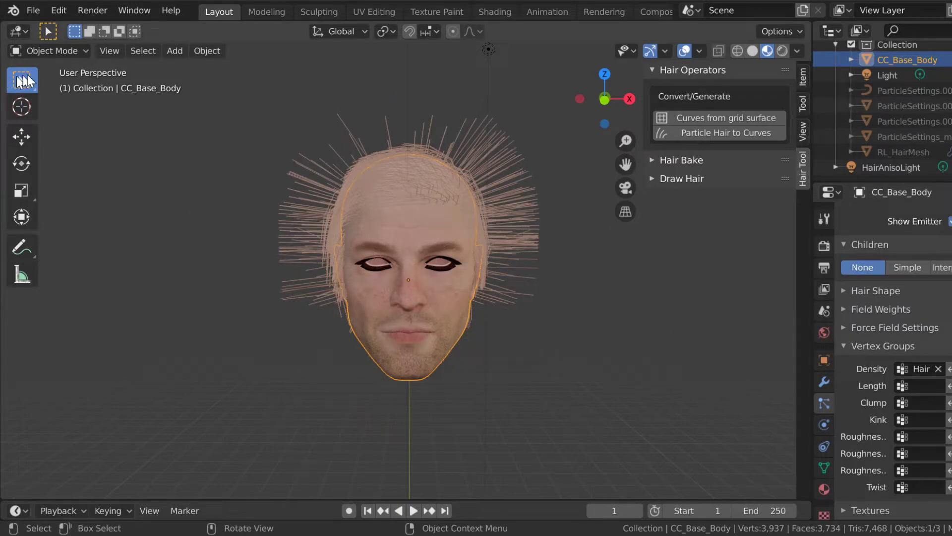
- Switch to Particle Edit and comb the new hair downward on both sides of the head
left_click(57, 49)
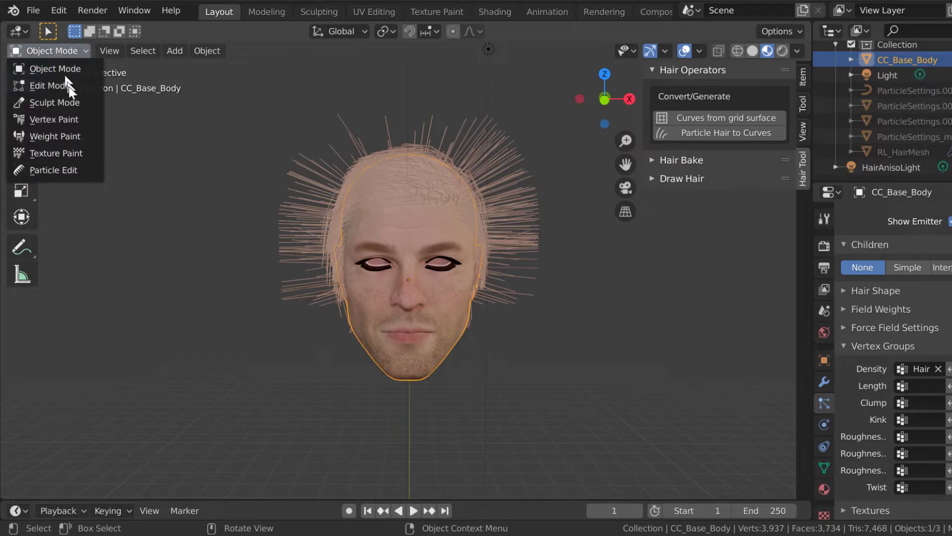
left_click(74, 169)
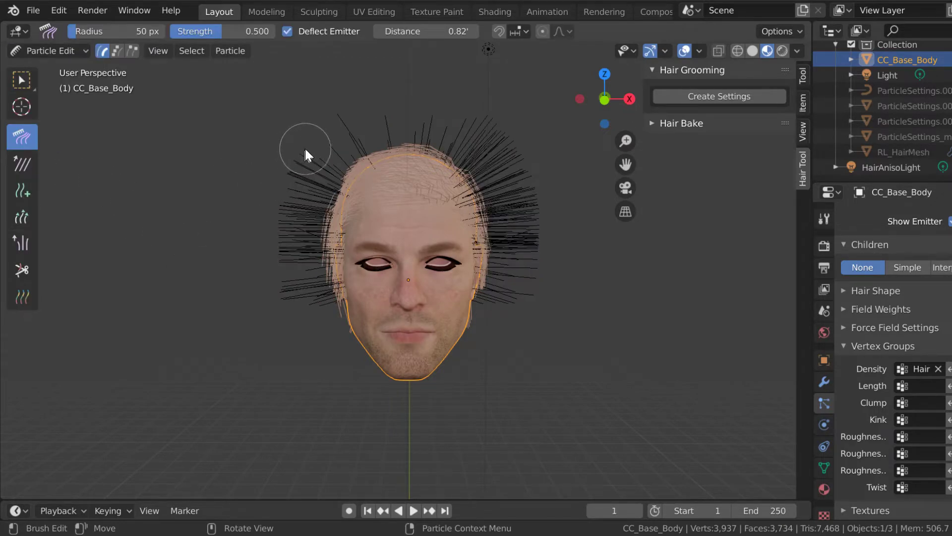
left_click_drag(305, 147, 268, 271)
left_click_drag(315, 152, 285, 314)
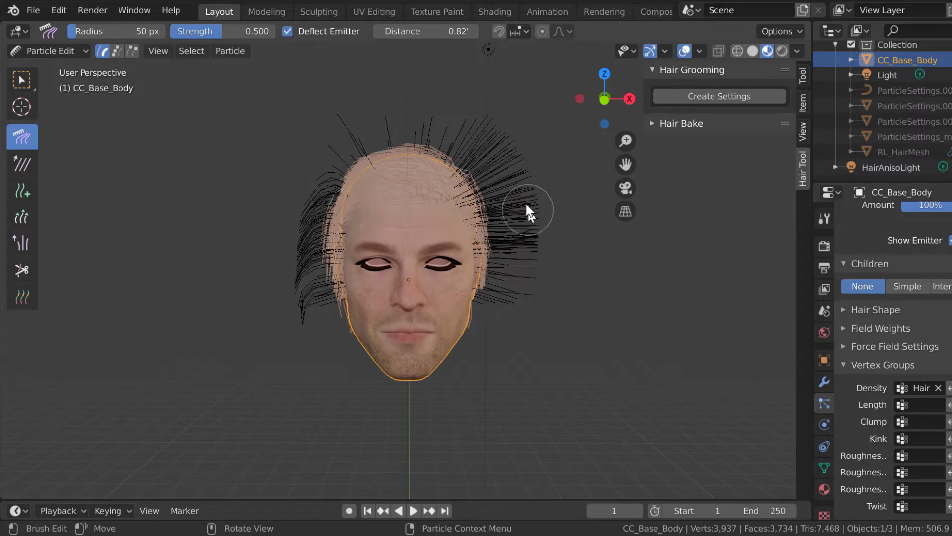
left_click_drag(487, 130, 551, 256)
mouse_move(462, 127)
left_mouse_down()
mouse_move(534, 240)
mouse_move(523, 333)
left_mouse_up()
- Comb the hair at the back of the head downward from the crown toward the neck
middle_click_drag(200, 398, 287, 398)
left_click_drag(383, 128, 286, 212)
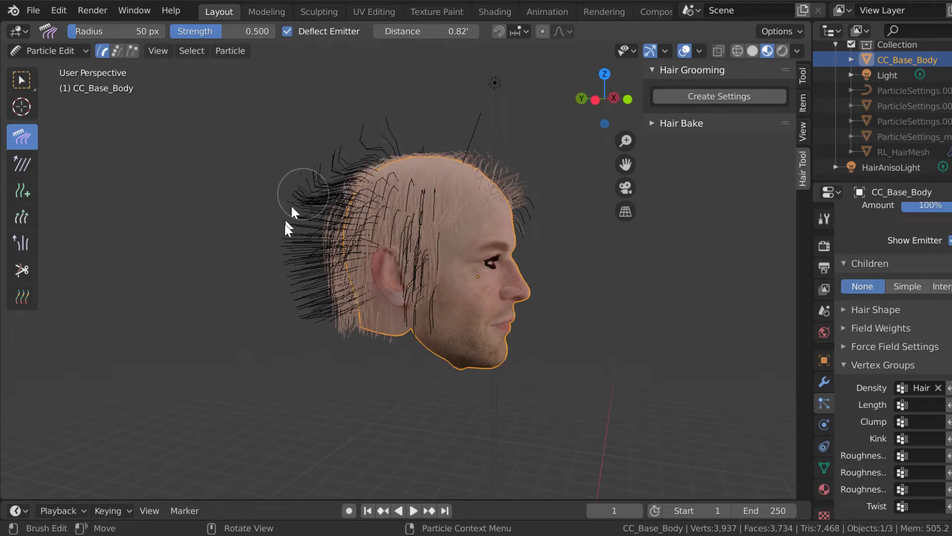
left_click_drag(385, 121, 287, 245)
mouse_move(387, 128)
left_mouse_down()
mouse_move(329, 145)
mouse_move(258, 218)
left_mouse_up()
mouse_move(385, 121)
left_mouse_down()
mouse_move(281, 202)
mouse_move(271, 234)
mouse_move(335, 144)
mouse_move(278, 258)
left_mouse_up()
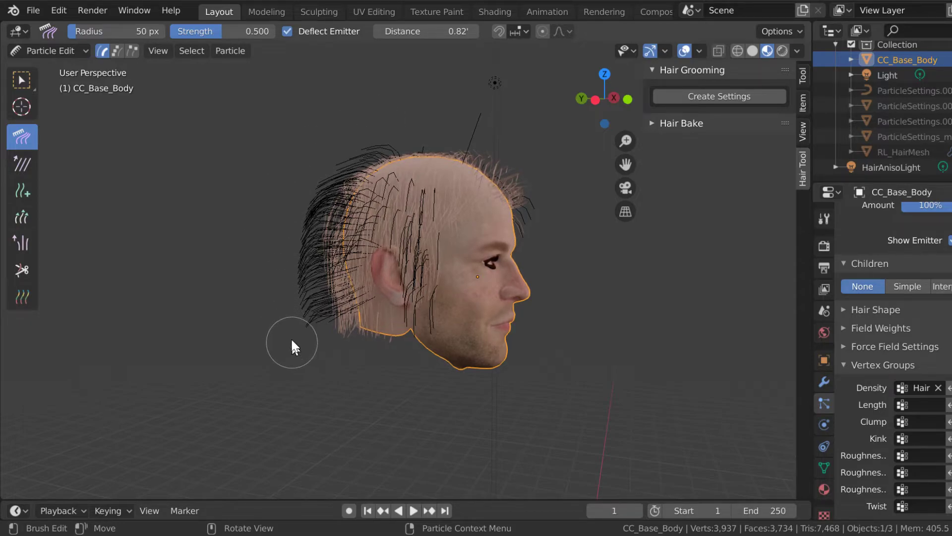
mouse_move(334, 166)
left_mouse_down()
mouse_move(293, 284)
mouse_move(300, 364)
left_mouse_up()
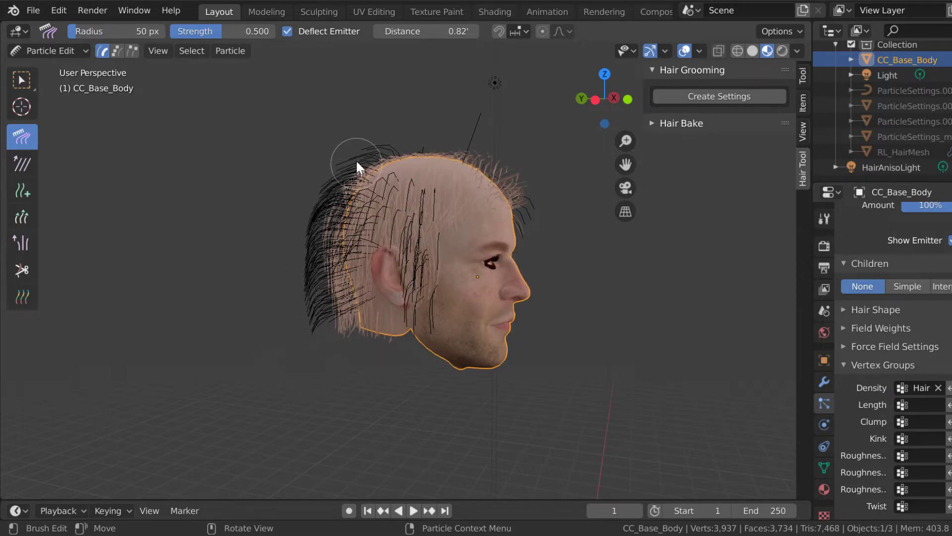
mouse_move(372, 140)
left_mouse_down()
mouse_move(303, 211)
mouse_move(308, 359)
left_mouse_up()
left_click_drag(303, 287, 329, 351)
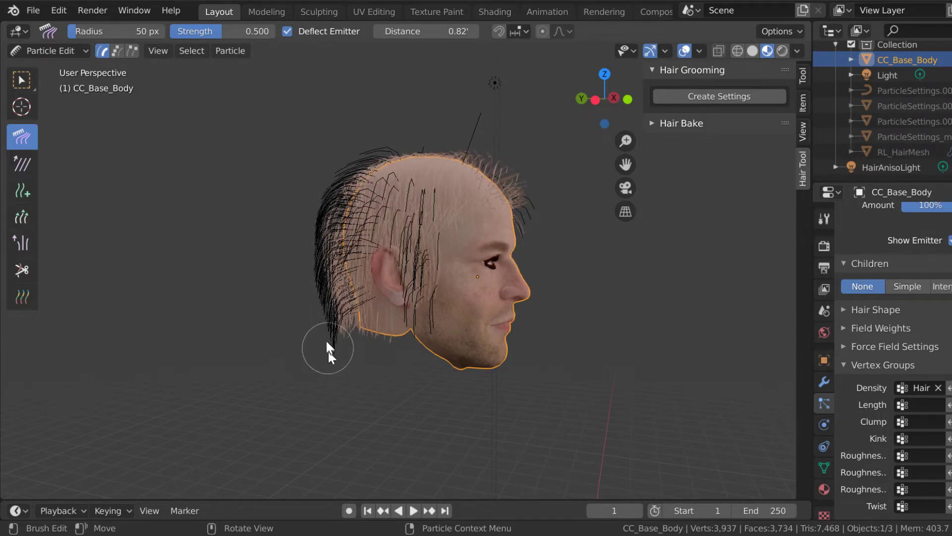
mouse_move(333, 178)
left_mouse_down()
mouse_move(315, 298)
mouse_move(324, 353)
left_mouse_up()
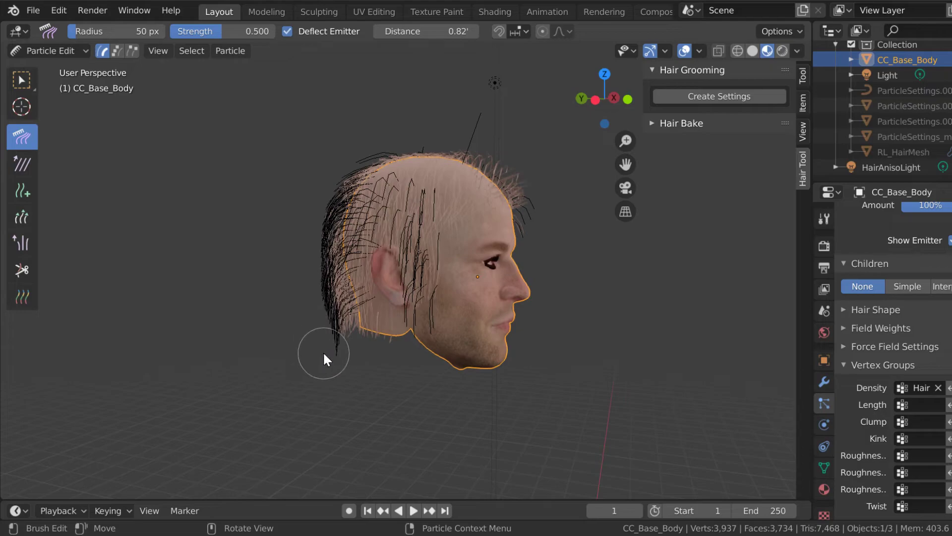
- Comb the hair on both sides of the head downward and inward from the front so it lies closer to the face
middle_click_drag(638, 352, 561, 354)
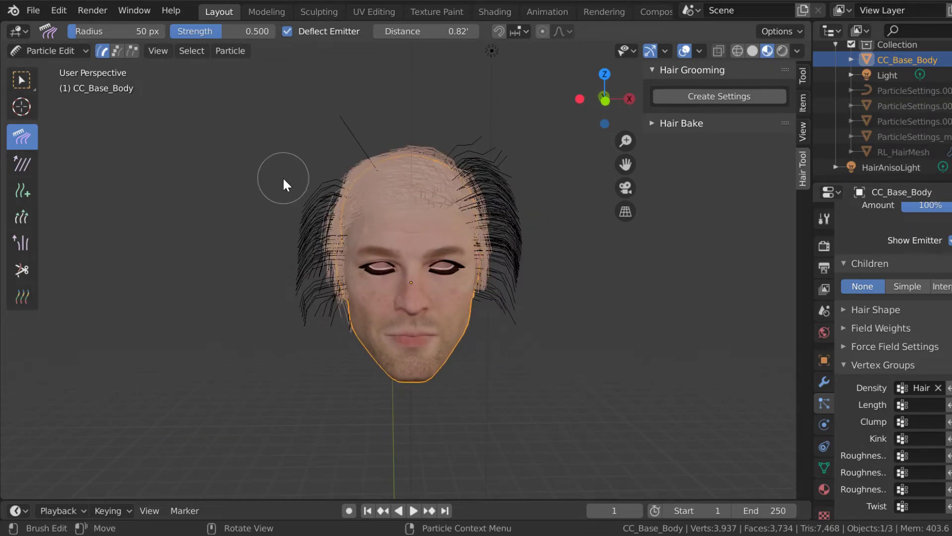
mouse_move(324, 178)
left_mouse_down()
mouse_move(301, 220)
mouse_move(306, 305)
left_mouse_up()
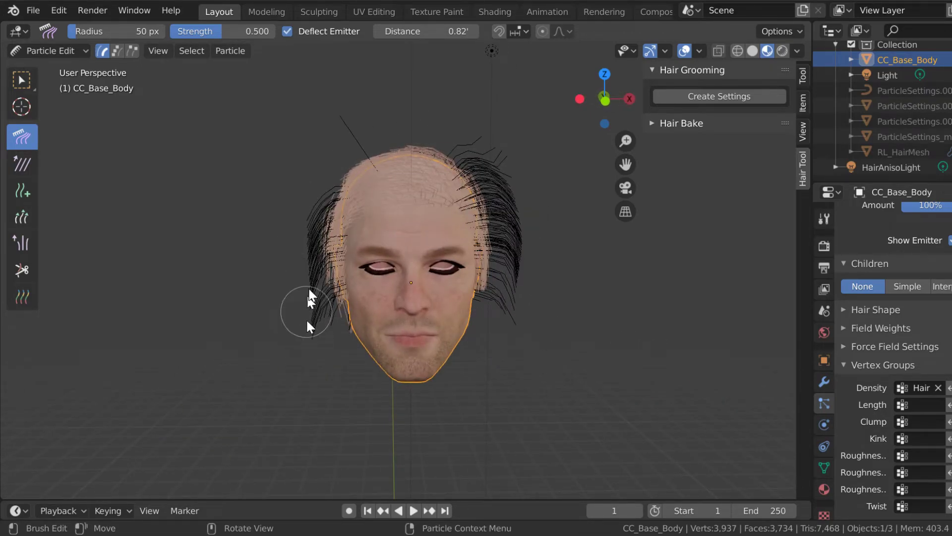
mouse_move(319, 205)
left_mouse_down()
mouse_move(298, 276)
mouse_move(314, 336)
mouse_move(368, 303)
left_mouse_up()
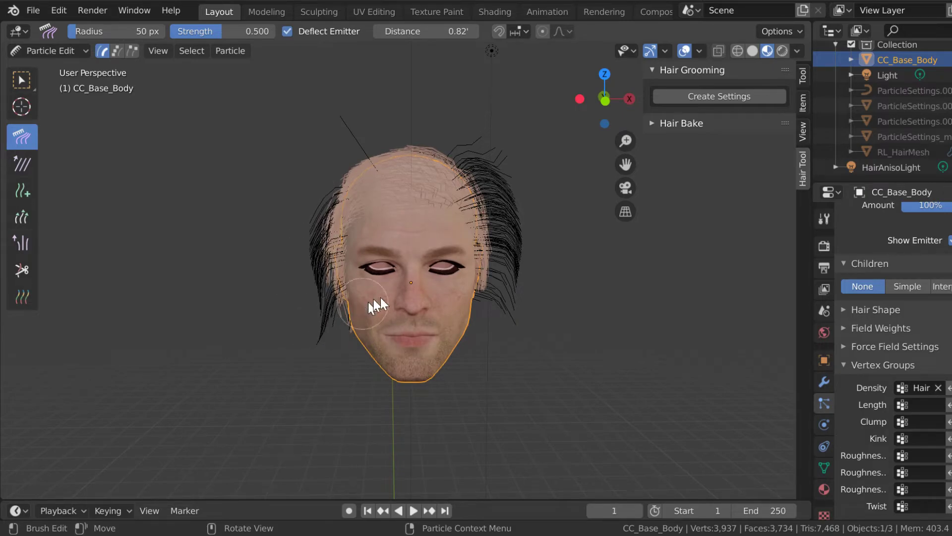
left_click_drag(479, 149, 517, 218)
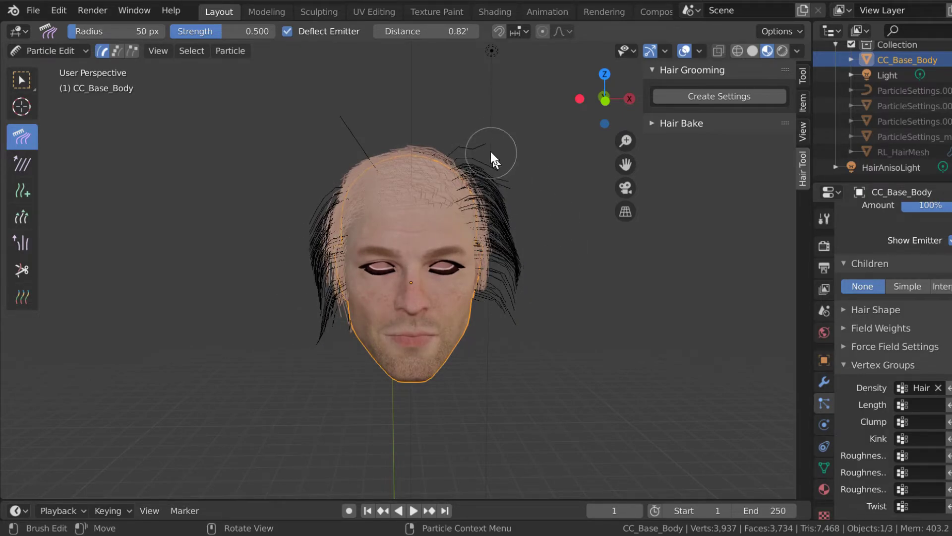
left_click_drag(491, 159, 519, 255)
mouse_move(459, 147)
left_mouse_down()
mouse_move(484, 163)
mouse_move(504, 273)
left_mouse_up()
left_click_drag(495, 329, 492, 310)
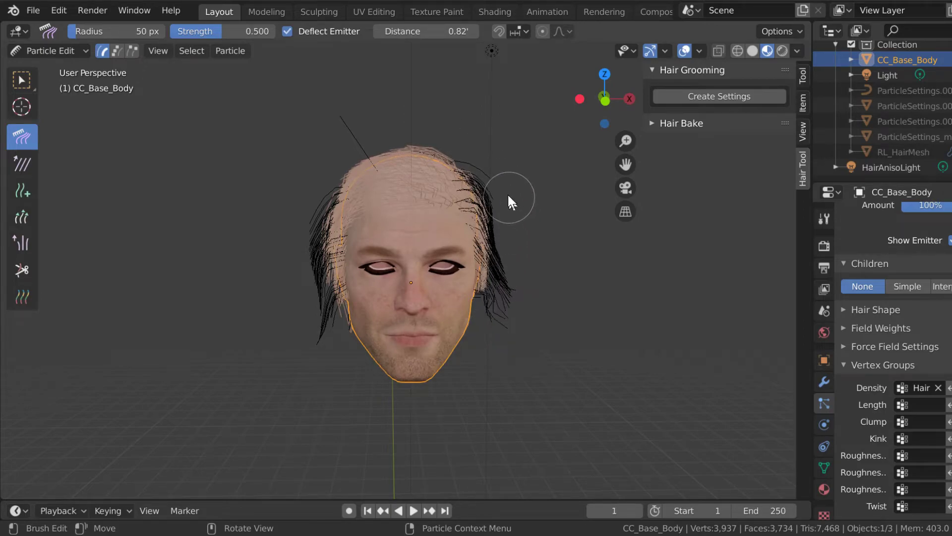
mouse_move(471, 170)
left_mouse_down()
mouse_move(481, 194)
mouse_move(501, 193)
left_mouse_up()
left_click_drag(509, 316, 493, 349)
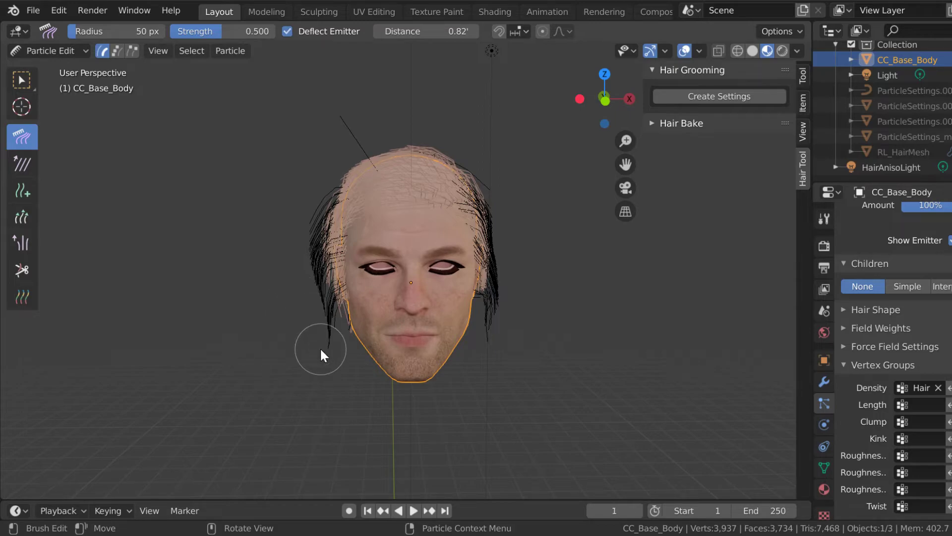
- Cut the hair covering the ears and shorten the strands in front of them on both sides of the head
middle_click_drag(254, 389, 314, 393)
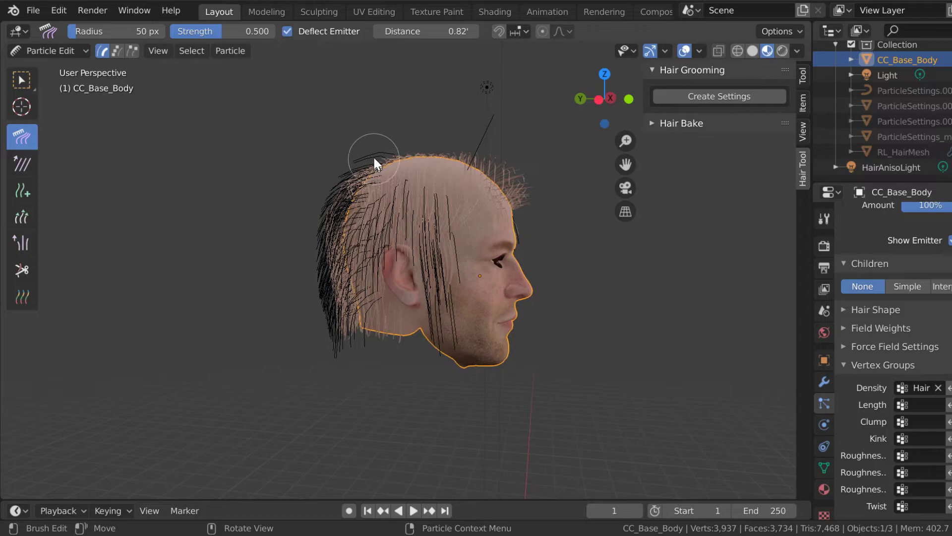
left_click(28, 267)
left_click(465, 160)
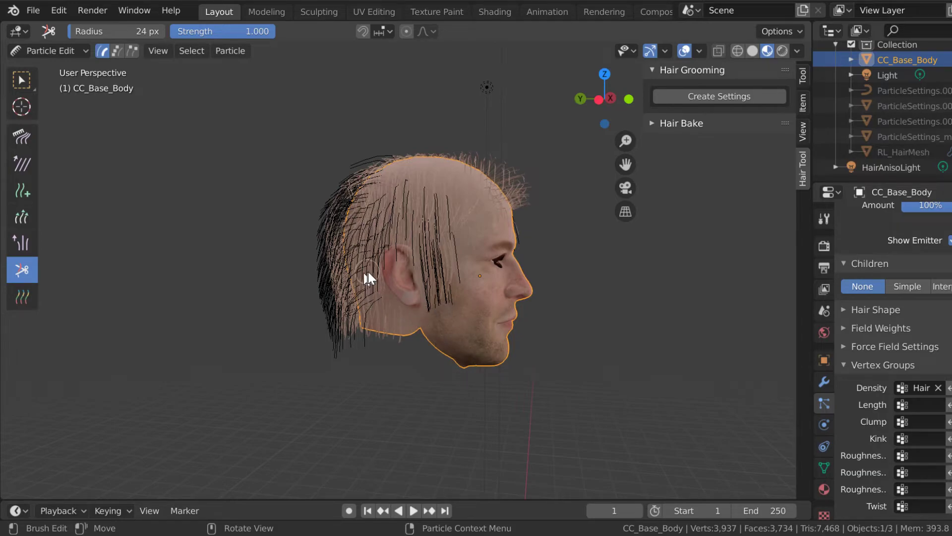
middle_click_drag(590, 323, 451, 320)
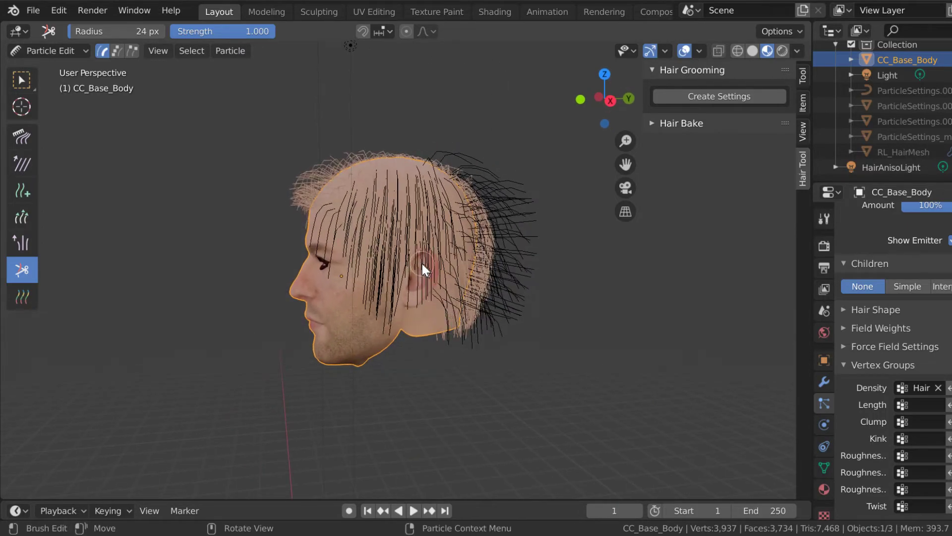
left_click_drag(415, 266, 415, 284)
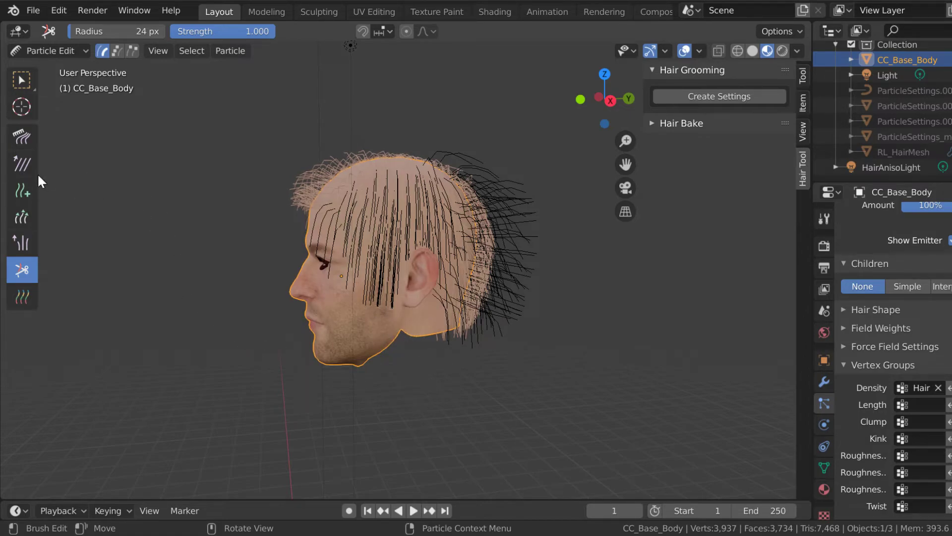
- Comb the hair at the back of the head downward from the crown to the neck, working from the left profile
left_click(11, 141)
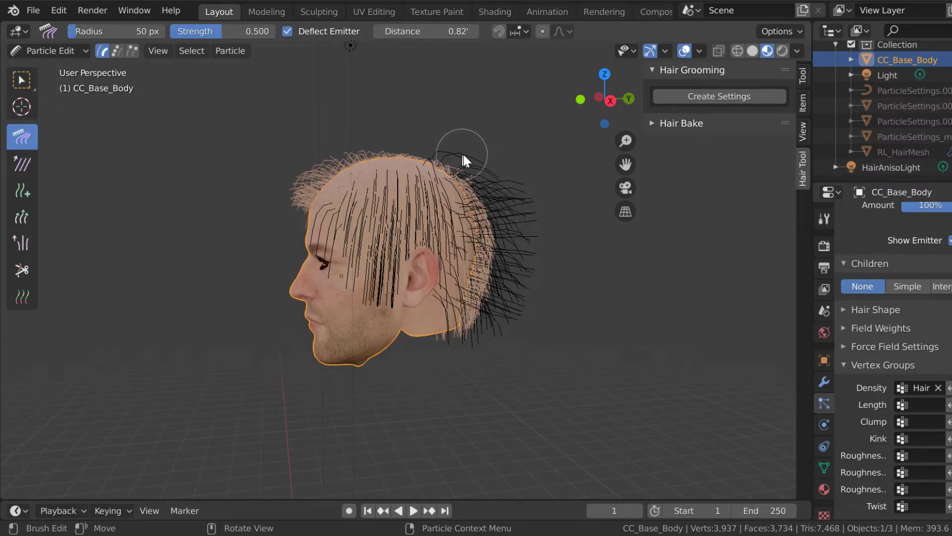
mouse_move(522, 194)
left_mouse_down()
mouse_move(520, 305)
mouse_move(494, 362)
left_mouse_up()
mouse_move(416, 120)
left_mouse_down()
mouse_move(495, 170)
mouse_move(512, 253)
mouse_move(495, 347)
left_mouse_up()
mouse_move(144, 333)
middle_mouse_down()
mouse_move(222, 325)
mouse_move(229, 339)
mouse_move(219, 328)
middle_mouse_up()
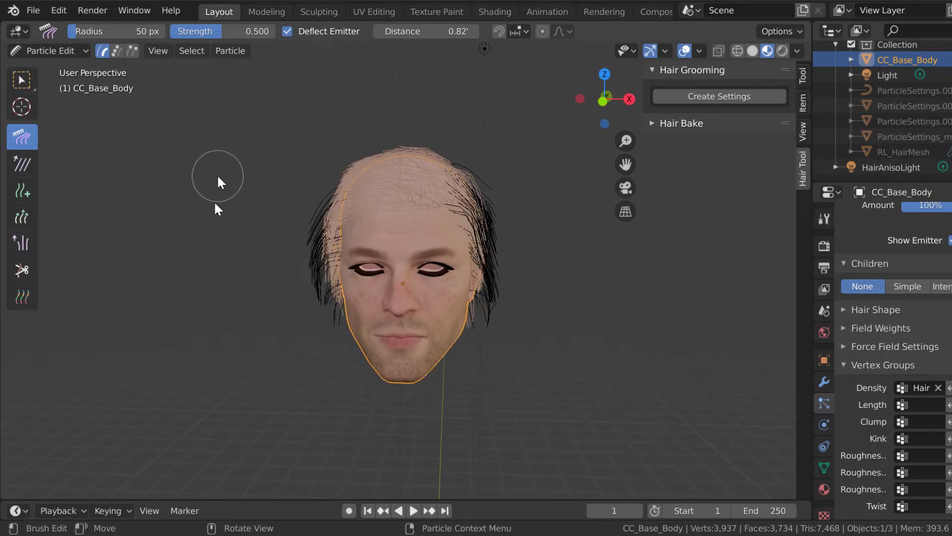
- Re-enter Particle Edit from Object Mode and create the Hair Tool grooming settings with Interactive Grooming
left_click(52, 51)
left_click(58, 63)
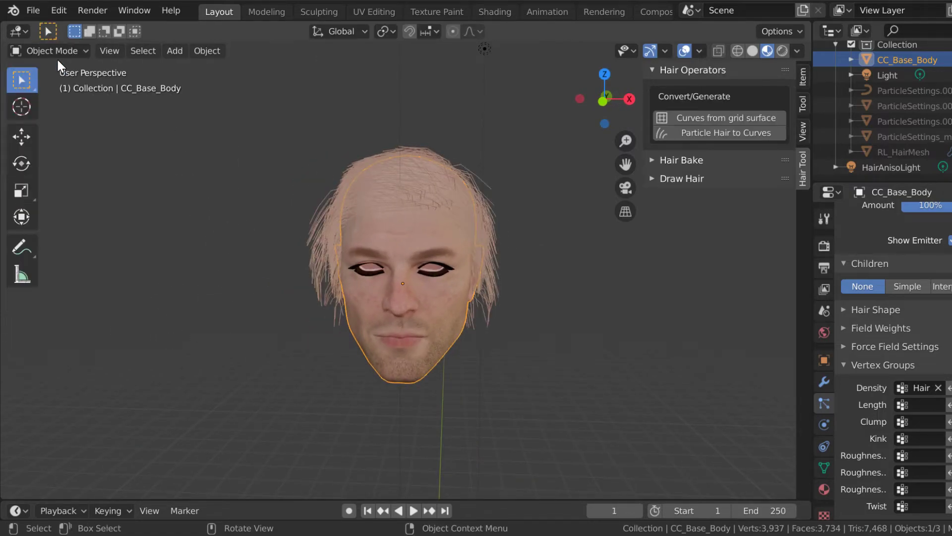
left_click(53, 50)
left_click(75, 166)
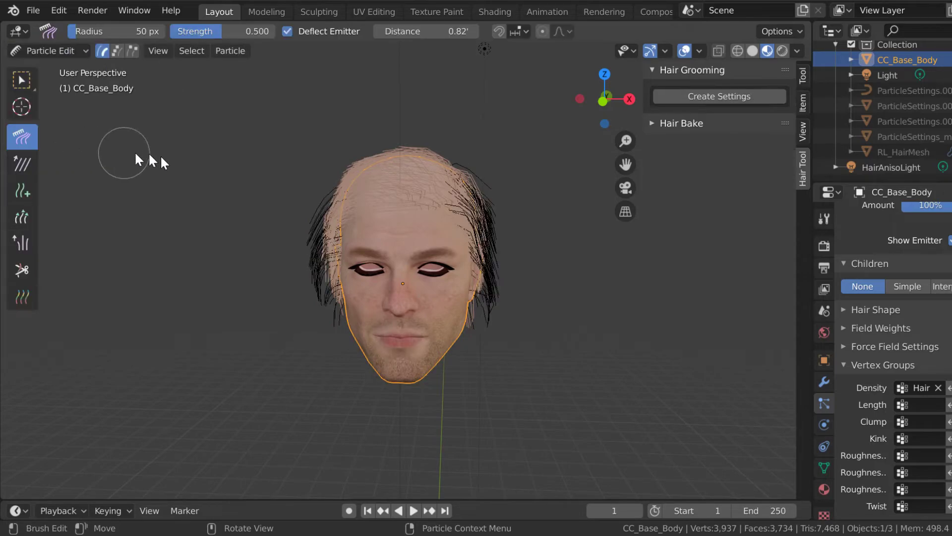
left_click(703, 99)
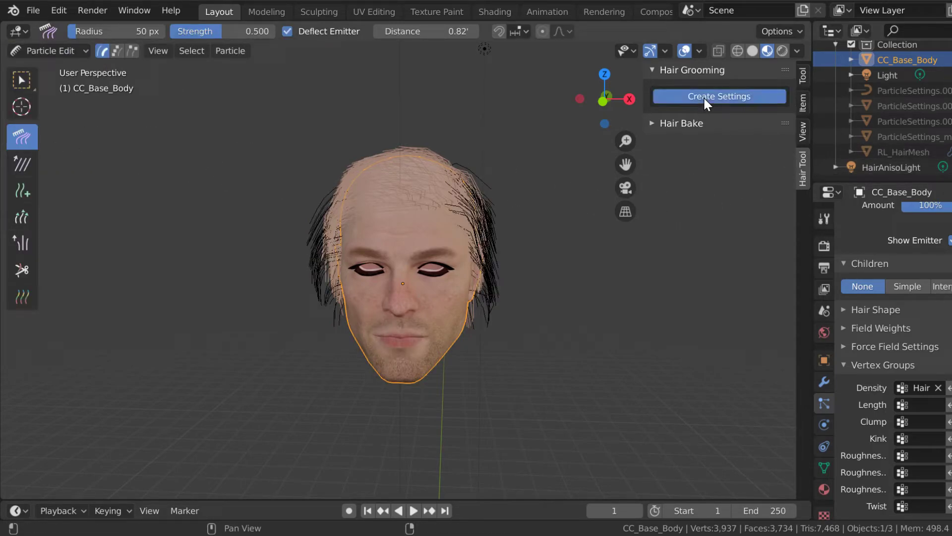
left_click(716, 96)
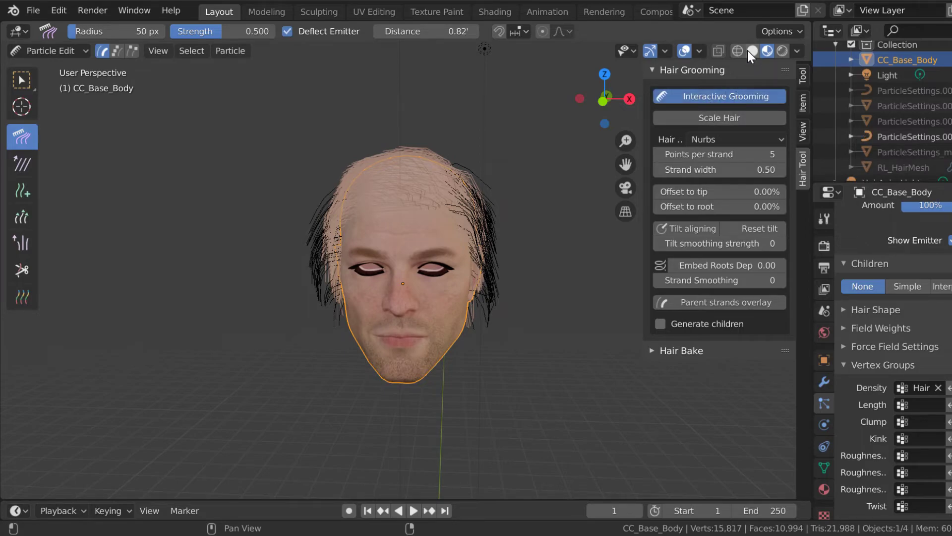
- Set the hair strand width to 10 and generate children with the parent strands included
left_click(704, 169)
type("10")
key("Return")
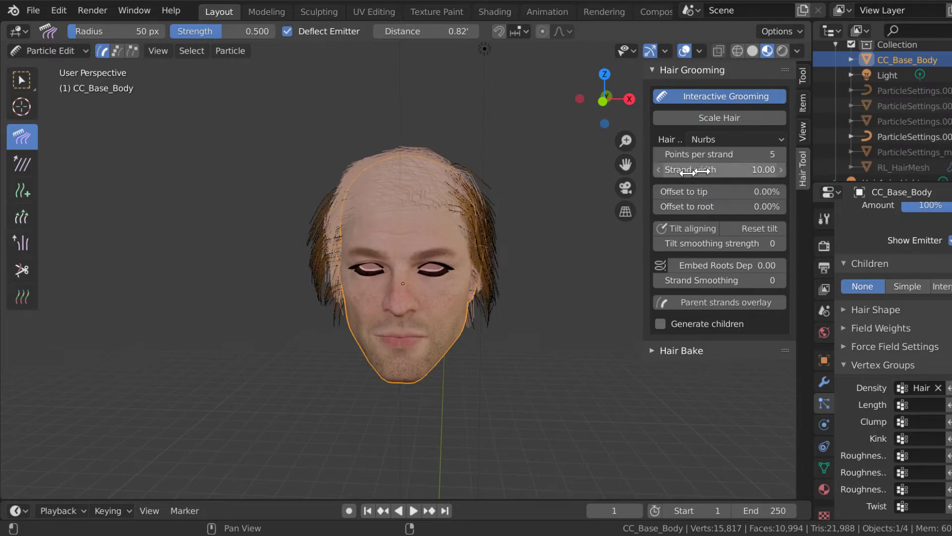
middle_click_drag(184, 337, 299, 341)
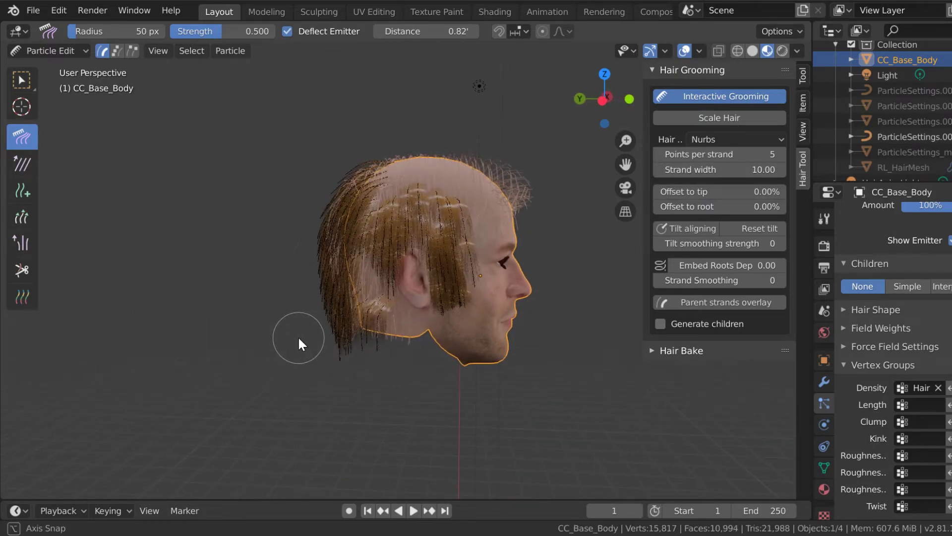
left_click(660, 324)
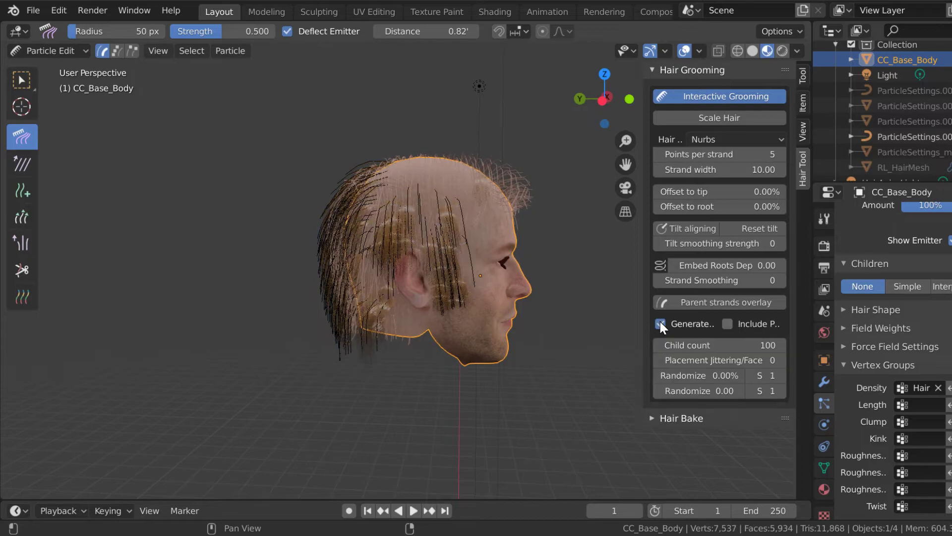
left_click(728, 323)
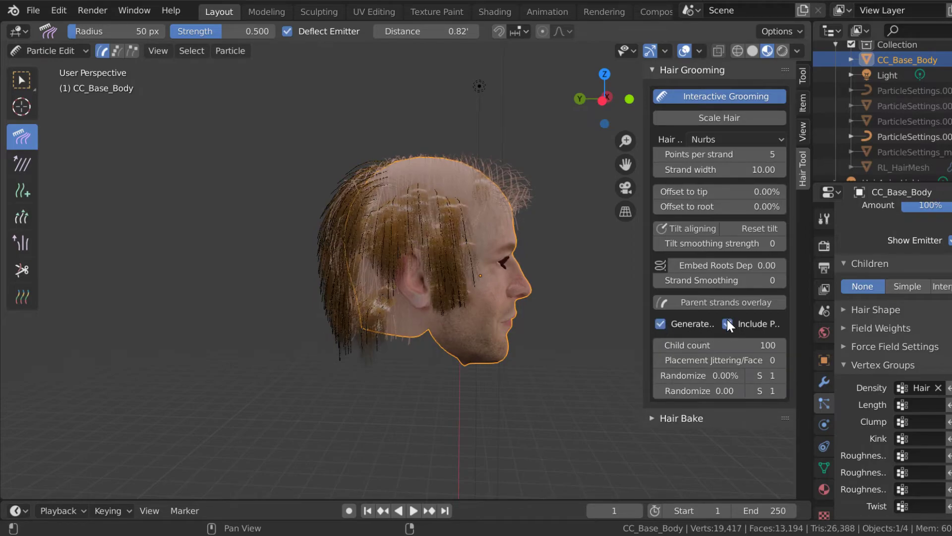
- Comb the hair beside the left eye back off the face and smooth the hair at the back of the head downward
middle_click_drag(558, 364, 323, 360)
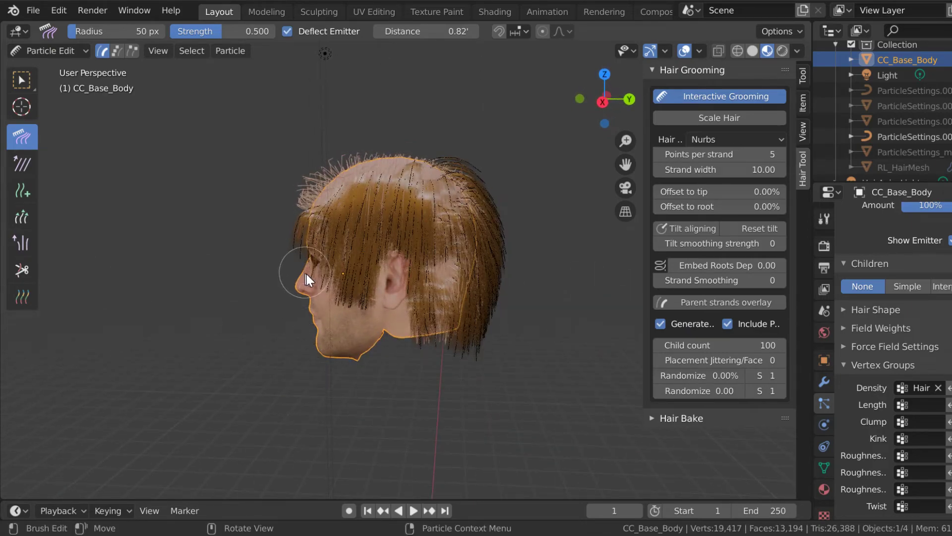
left_click_drag(344, 302, 277, 254)
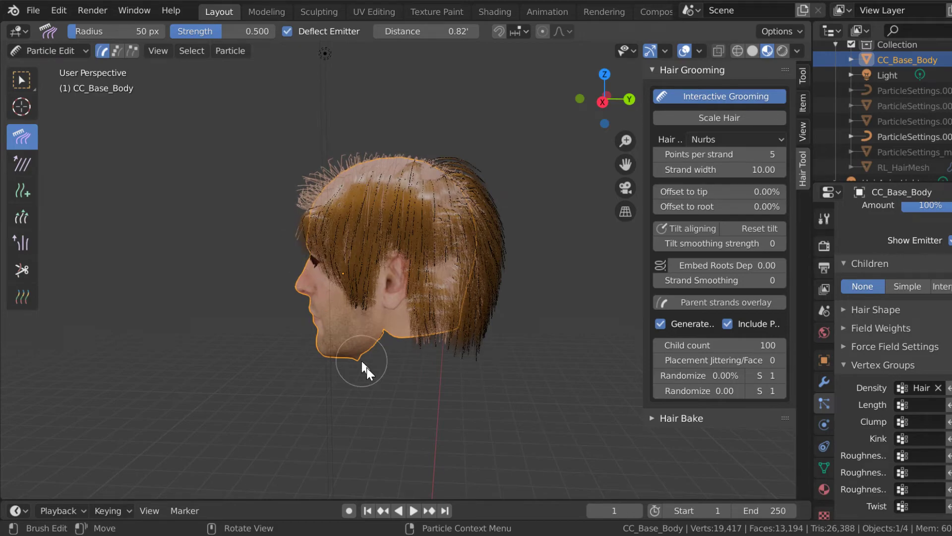
mouse_move(508, 403)
middle_mouse_down()
mouse_move(412, 422)
mouse_move(404, 391)
middle_mouse_up()
left_click_drag(517, 216, 502, 347)
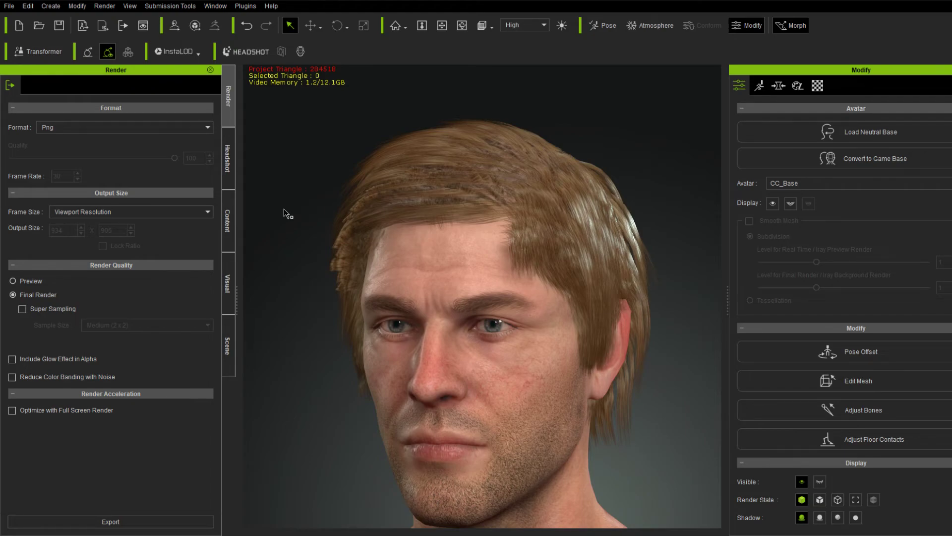
- Examine the hairstyle on the avatar in Character Creator and the groomed hair in Blender from the back and front
key("x")
right_click_drag(302, 220, 274, 324)
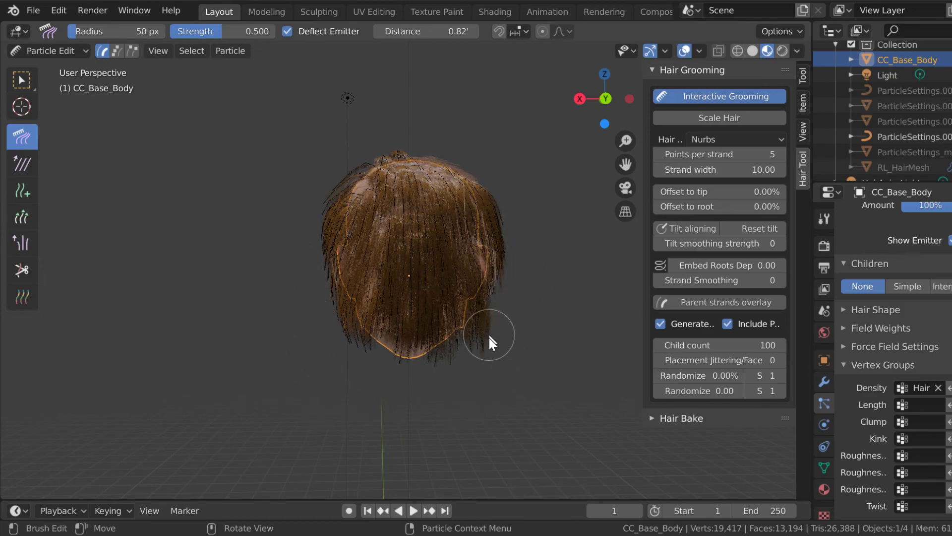
middle_click_drag(570, 416, 304, 422)
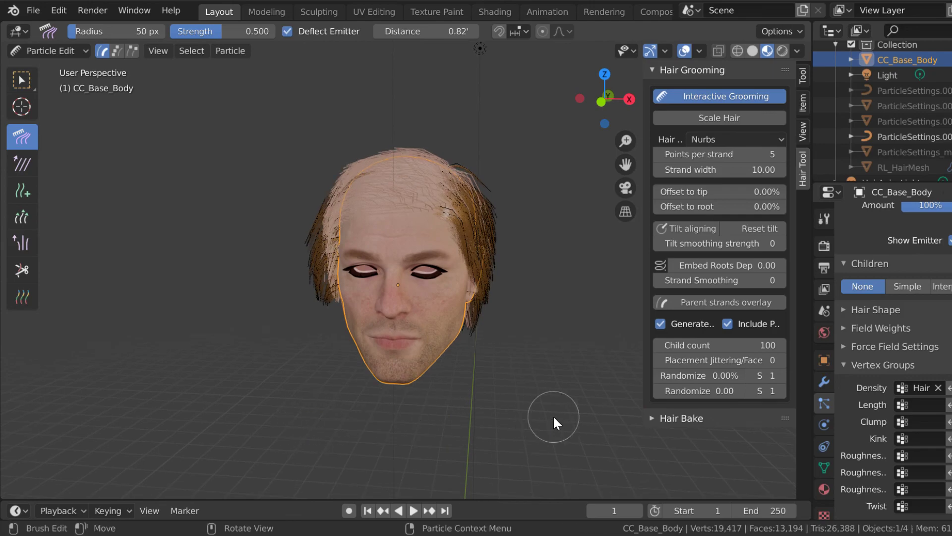